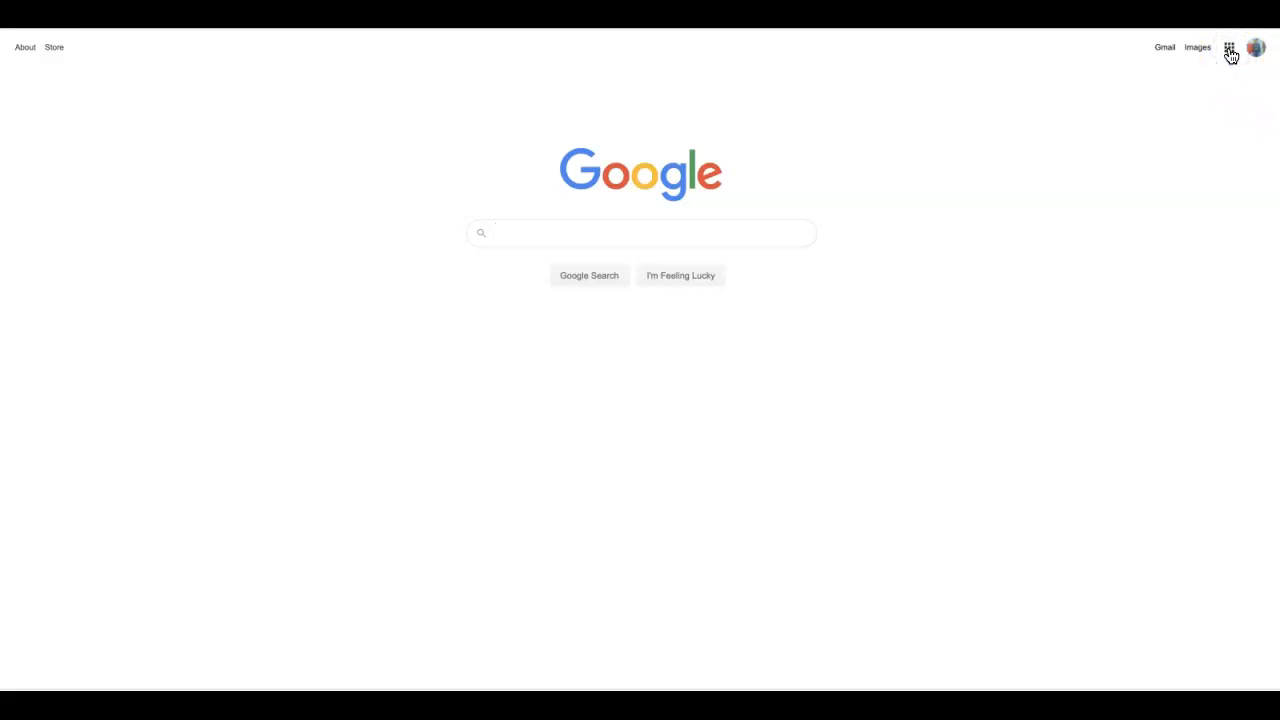
Create a blank Google Docs document and name it "Eh 123 August 31 Class"
{"action": "left_click", "coordinate": [1230, 50]}
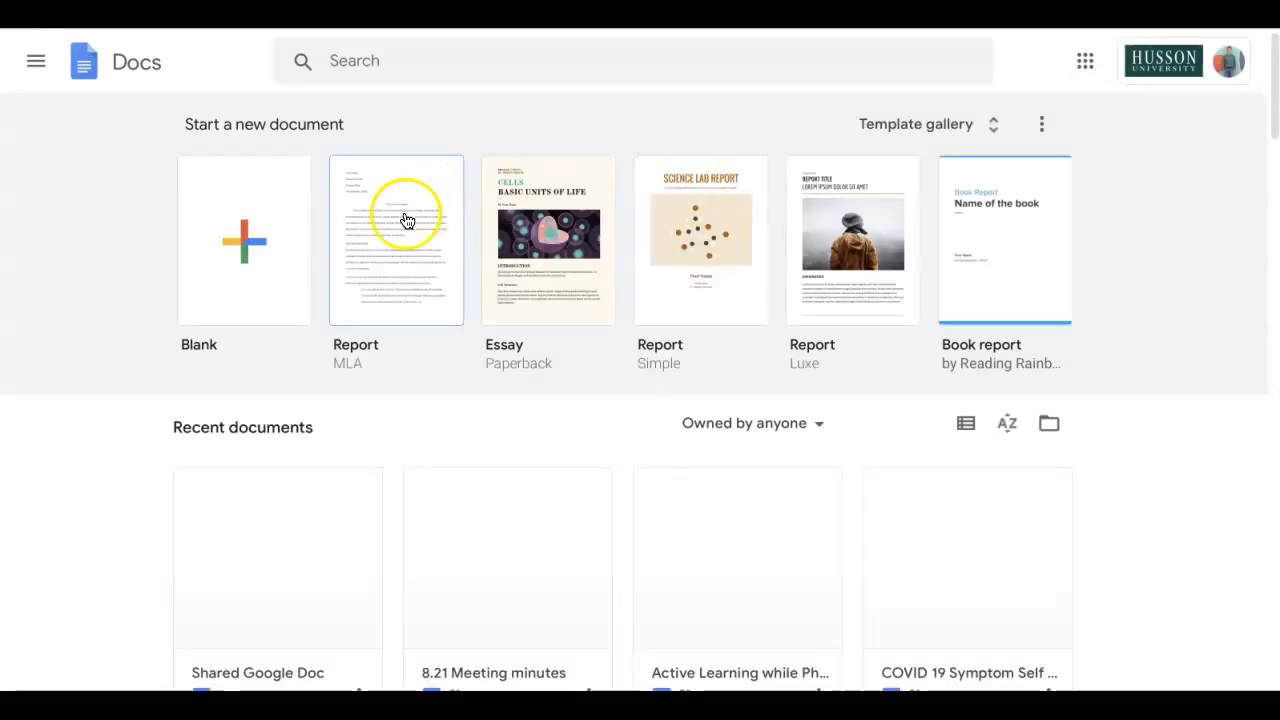
{"action": "left_click", "coordinate": [257, 252]}
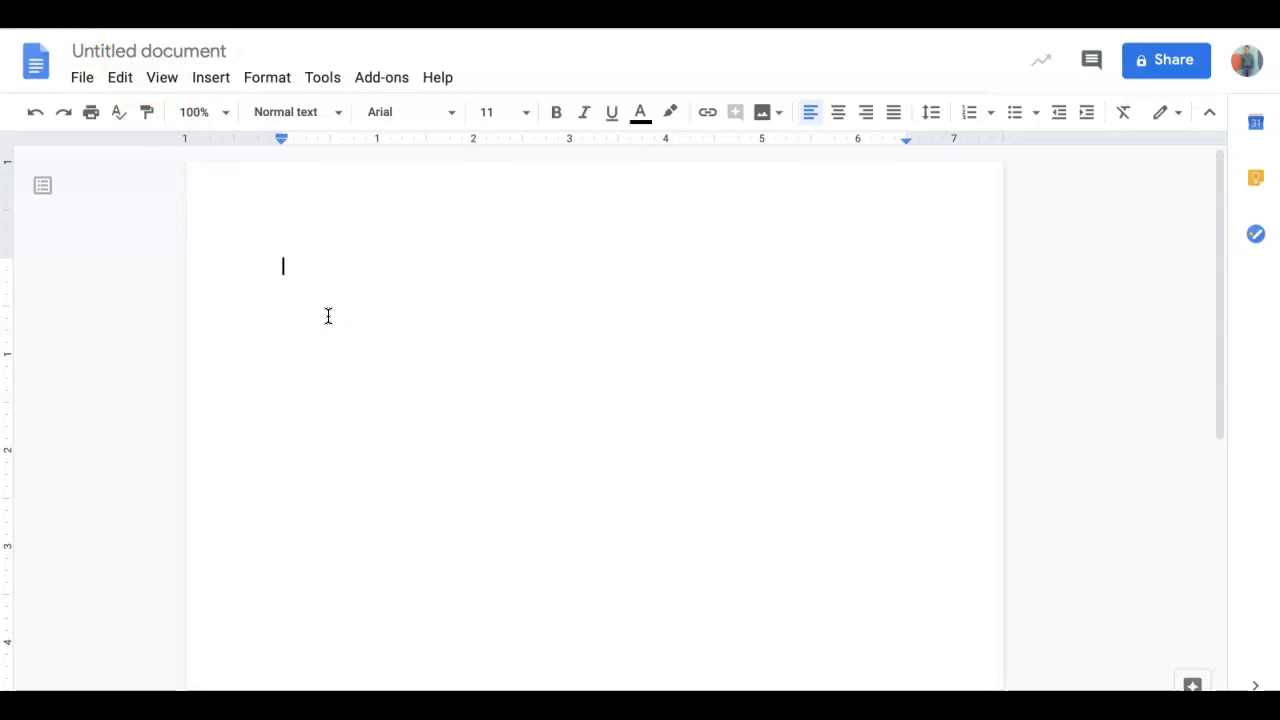
{"action": "left_click", "coordinate": [142, 52]}
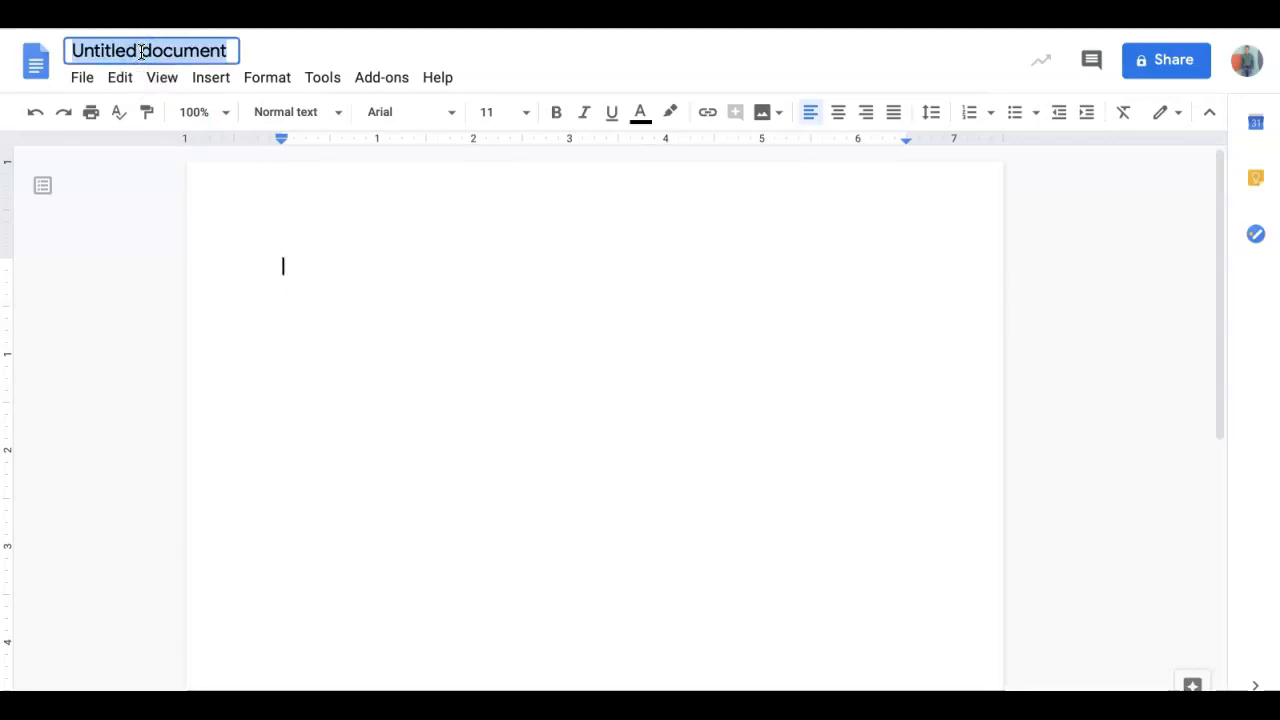
{"action": "key", "text": "BackSpace"}
{"action": "type", "text": "Eh 123"}
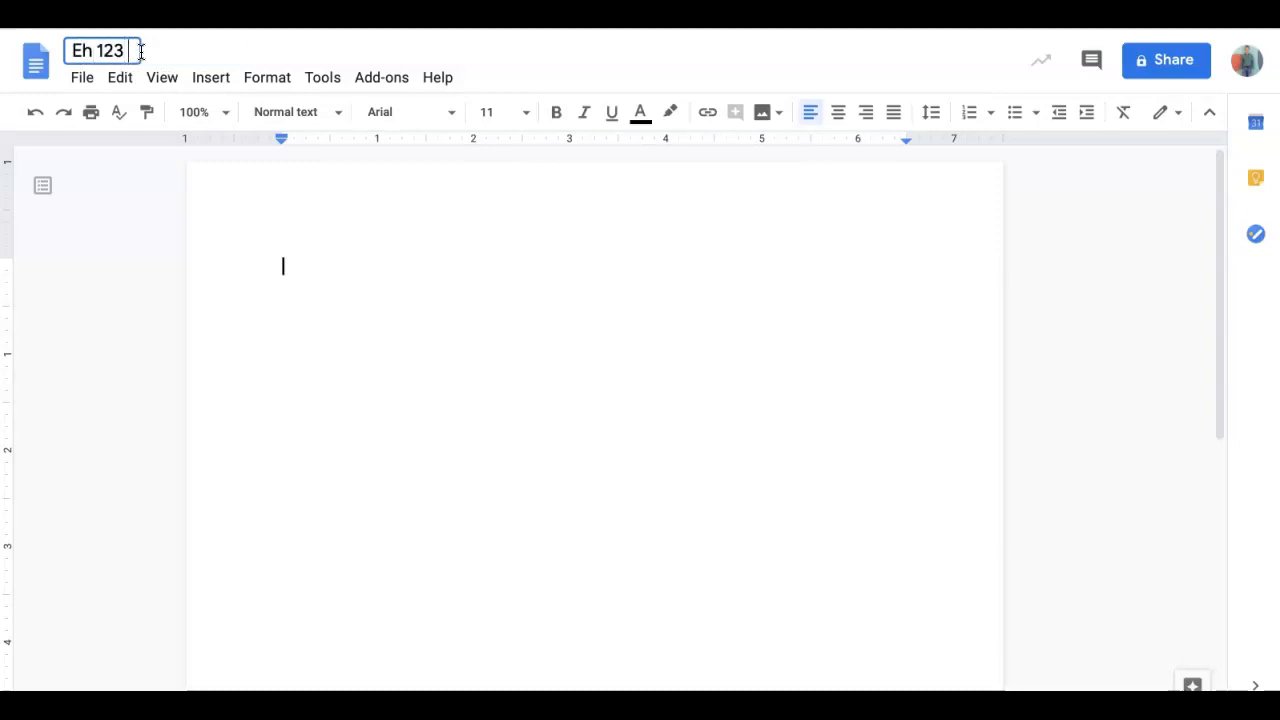
{"action": "type", "text": " August 31 Class"}
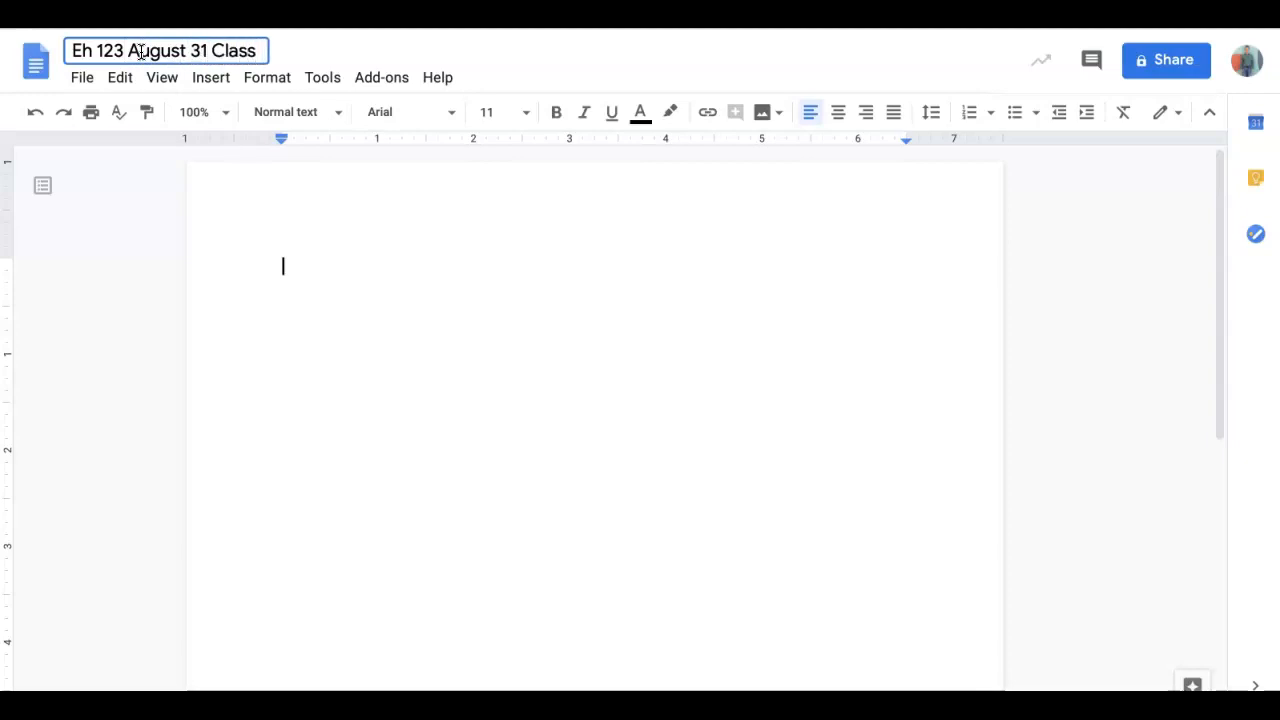
{"action": "left_click", "coordinate": [380, 300]}
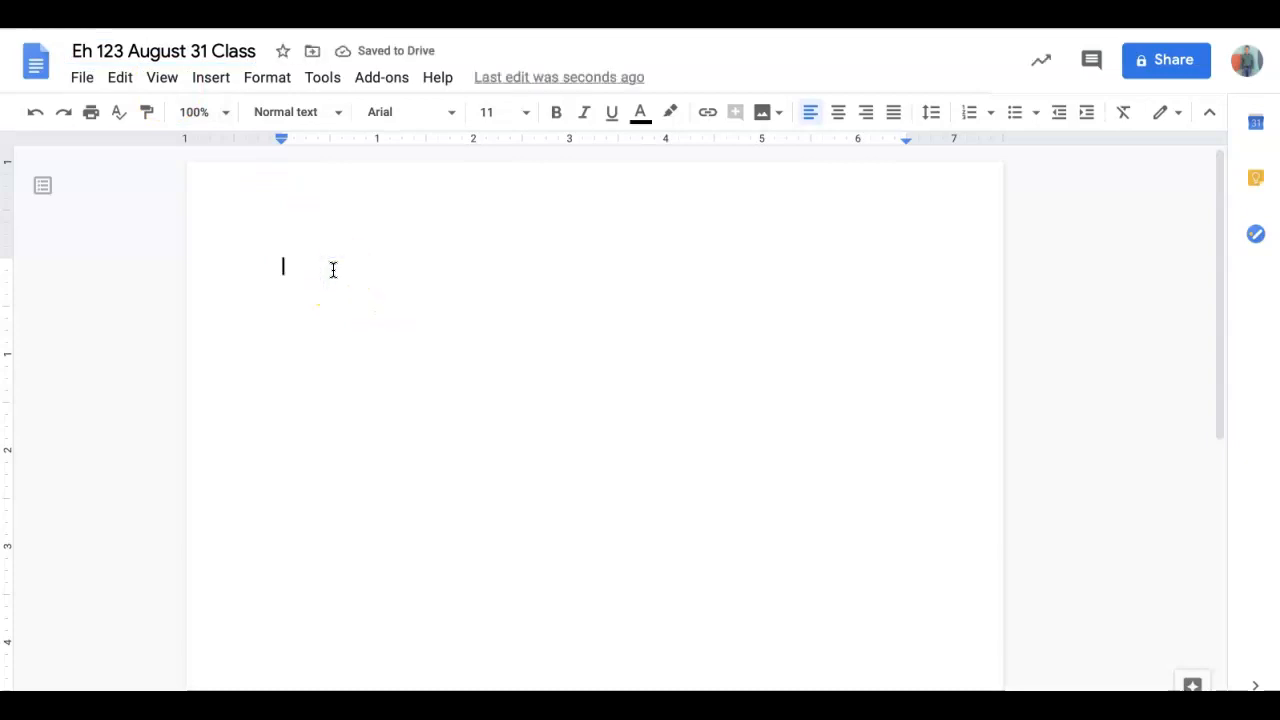
Write the opening instruction "Below, please provide two hundred words on your experience with the pandemic this summer."
{"action": "type", "text": "Bel"}
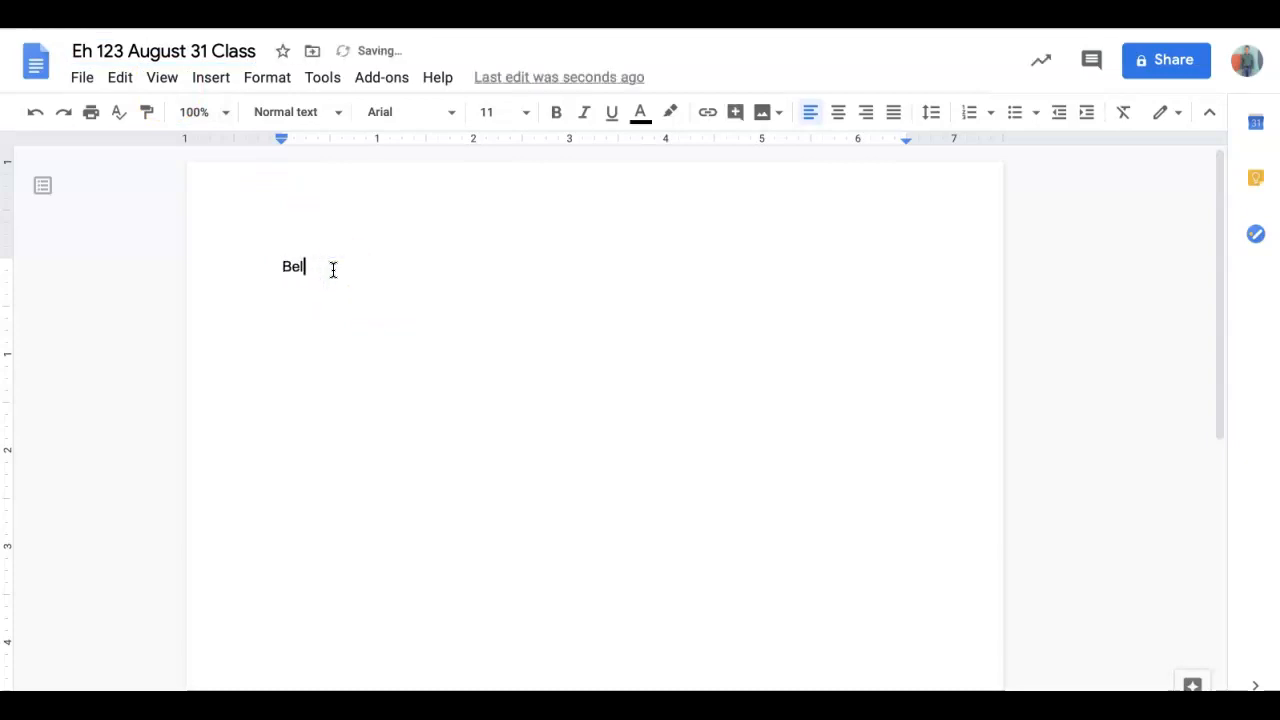
{"action": "type", "text": "ow, please provide "}
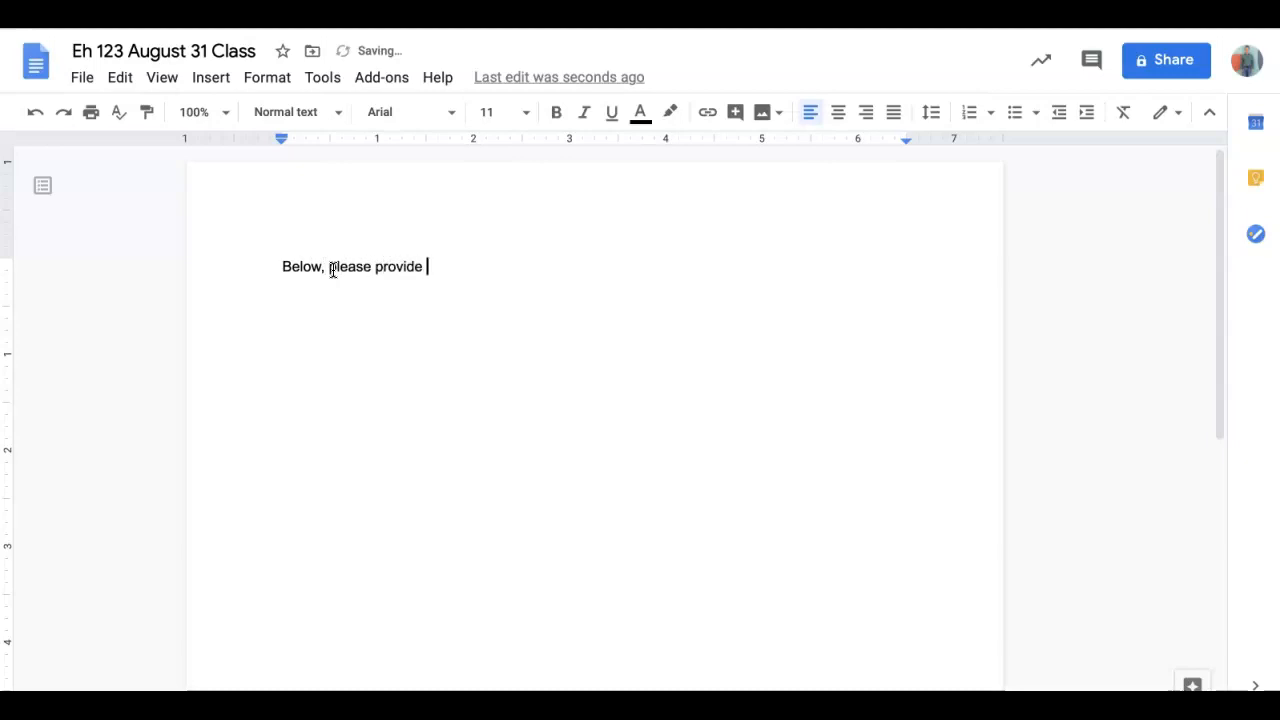
{"action": "type", "text": "two hundred "}
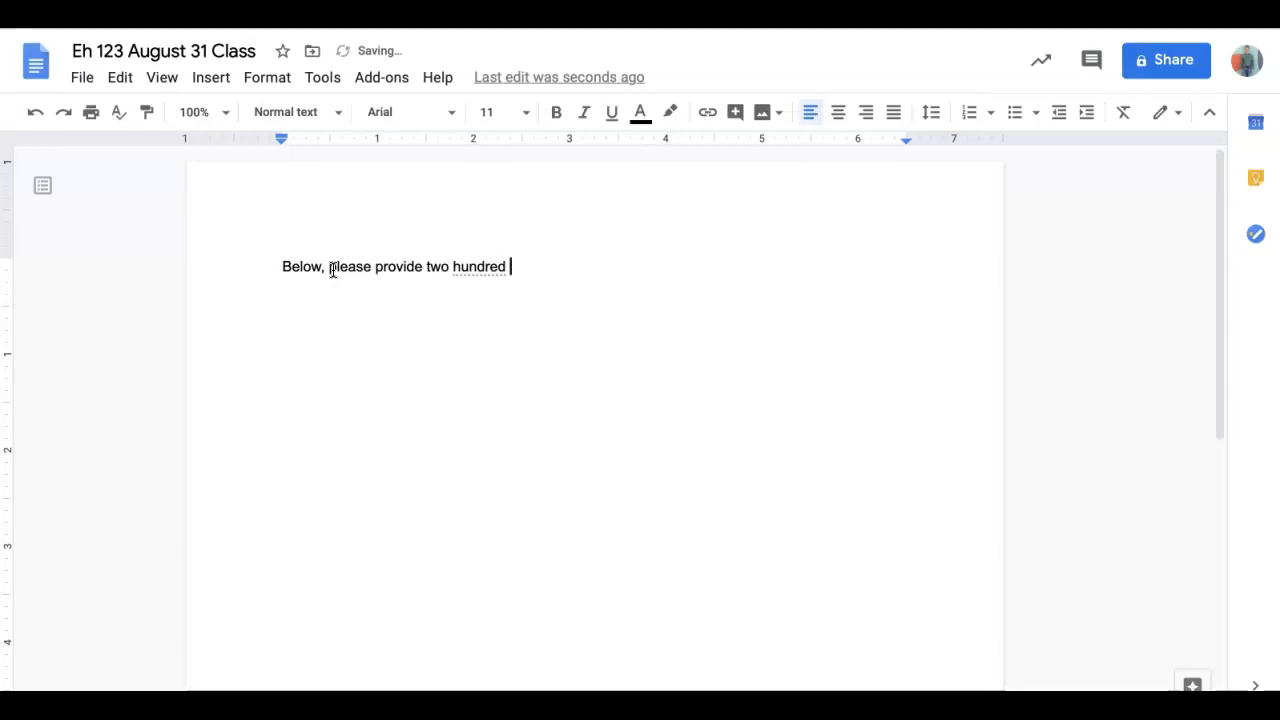
{"action": "type", "text": "words on your "}
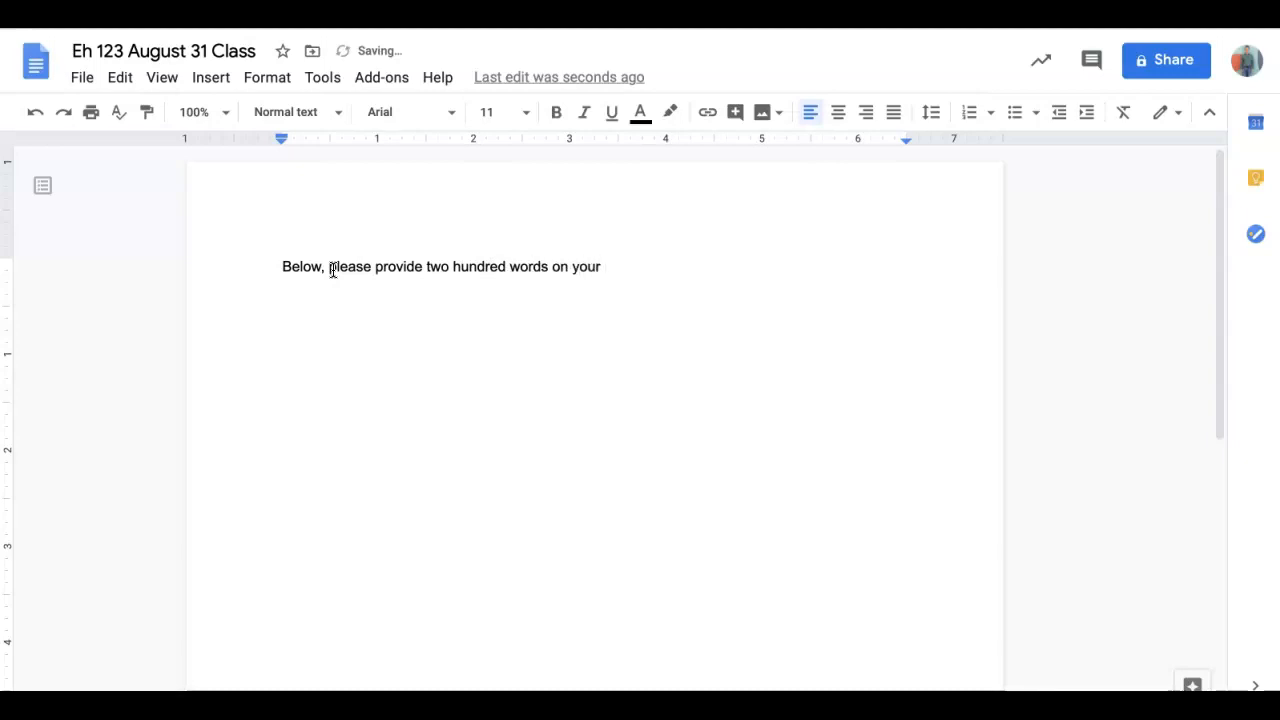
{"action": "type", "text": "experien"}
{"action": "type", "text": "ce with"}
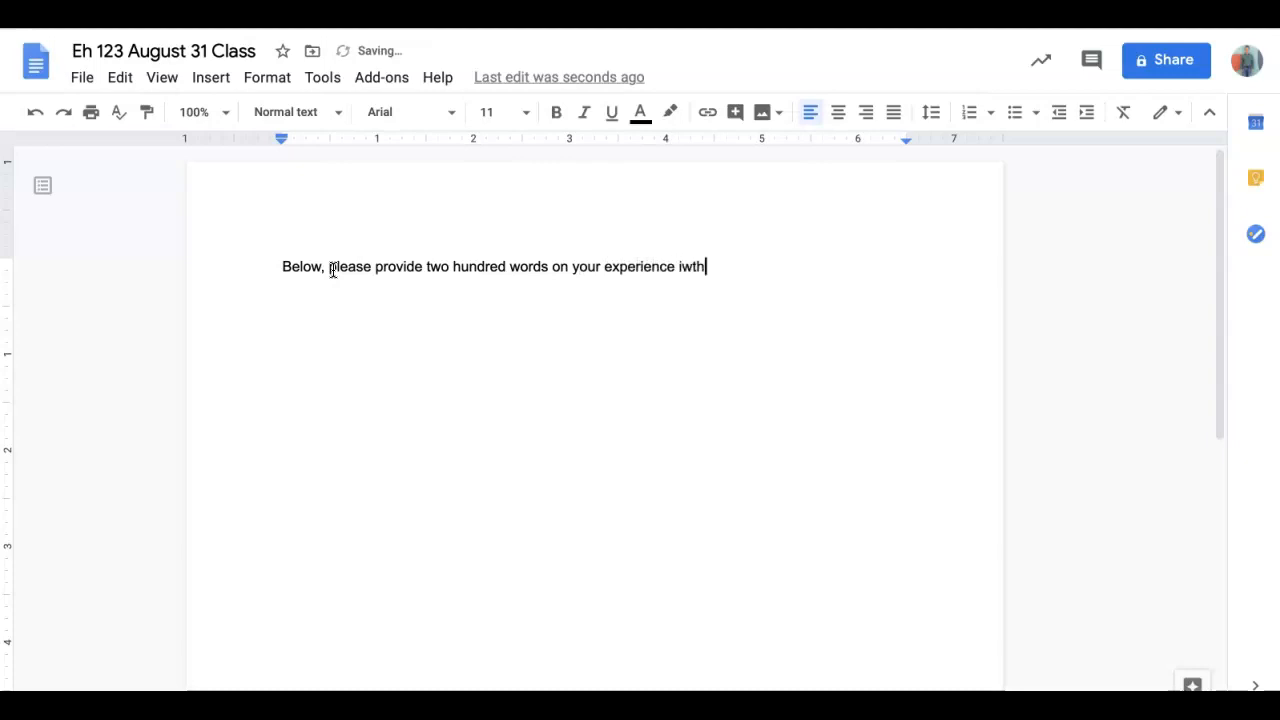
{"action": "key", "text": "BackSpace"}
{"action": "key", "text": "BackSpace"}
{"action": "key", "text": "BackSpace"}
{"action": "key", "text": "BackSpace"}
{"action": "type", "text": "with the p"}
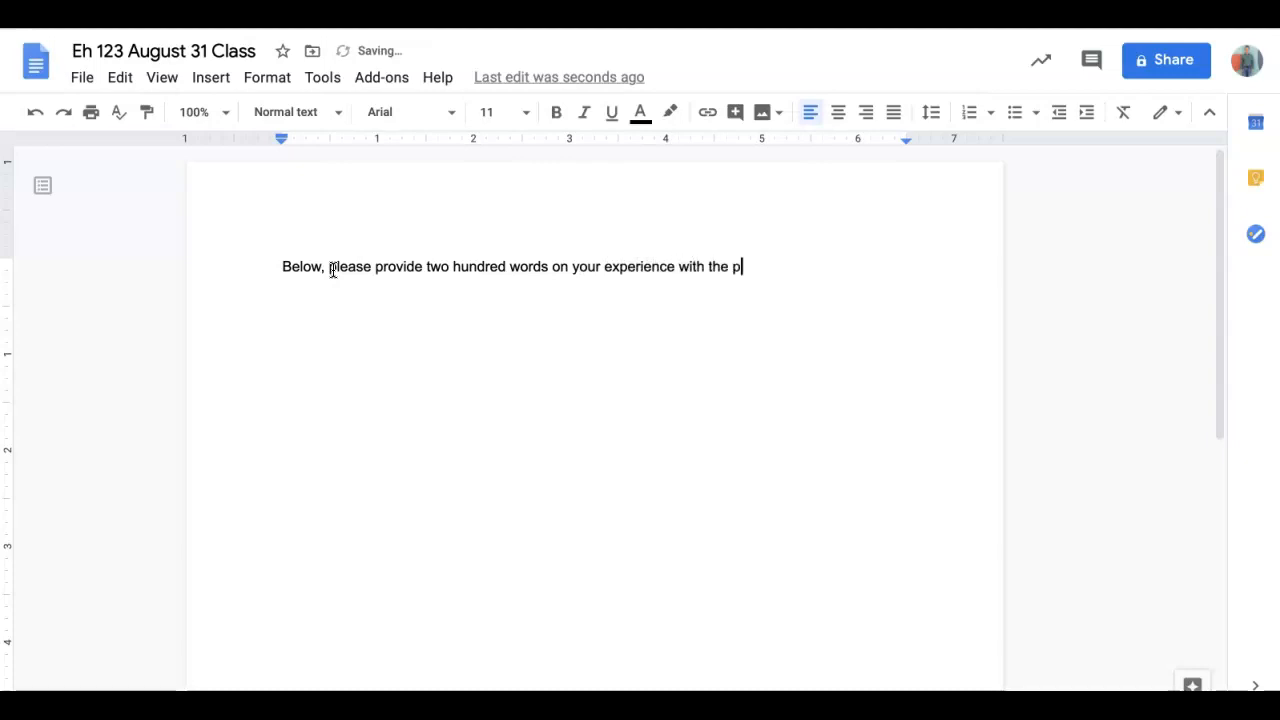
{"action": "type", "text": "andemic this summer. Wh"}
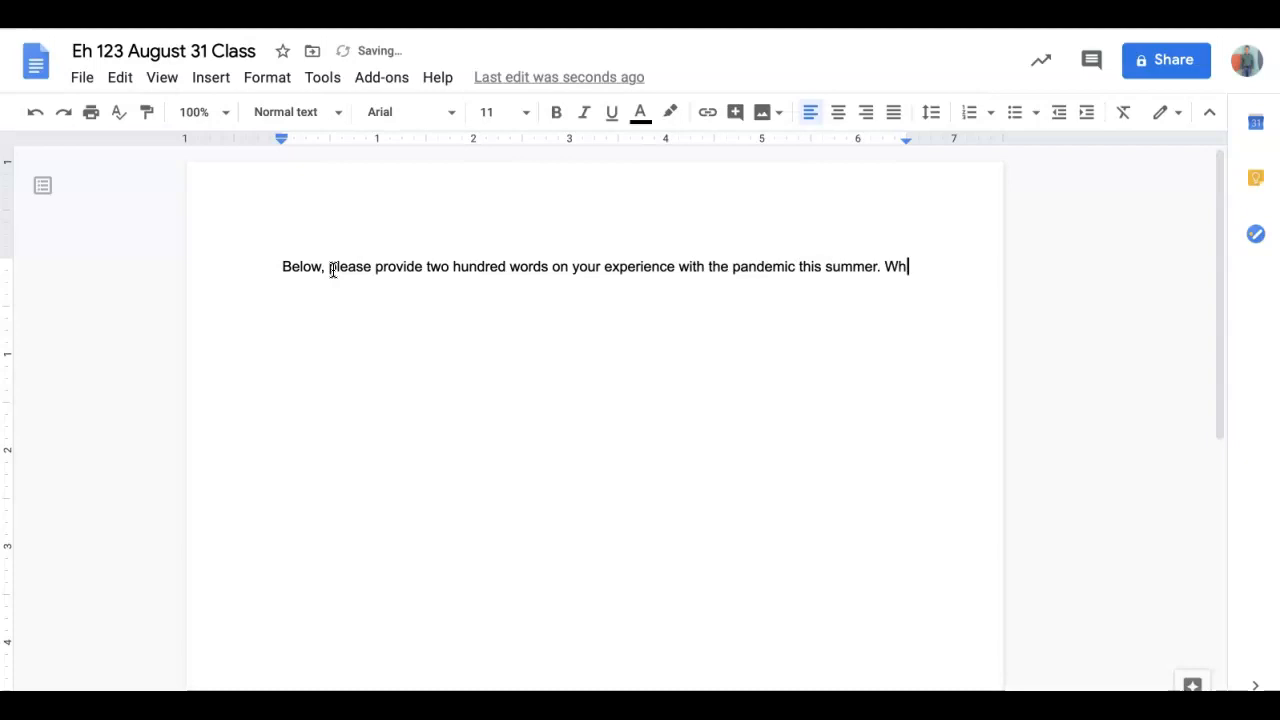
Continue the paragraph with "When you are done, take 50 to 100 words and comment on one of your peer's posts."
{"action": "type", "text": "en you are done, co"}
{"action": "key", "text": "BackSpace"}
{"action": "key", "text": "BackSpace"}
{"action": "type", "text": "ta"}
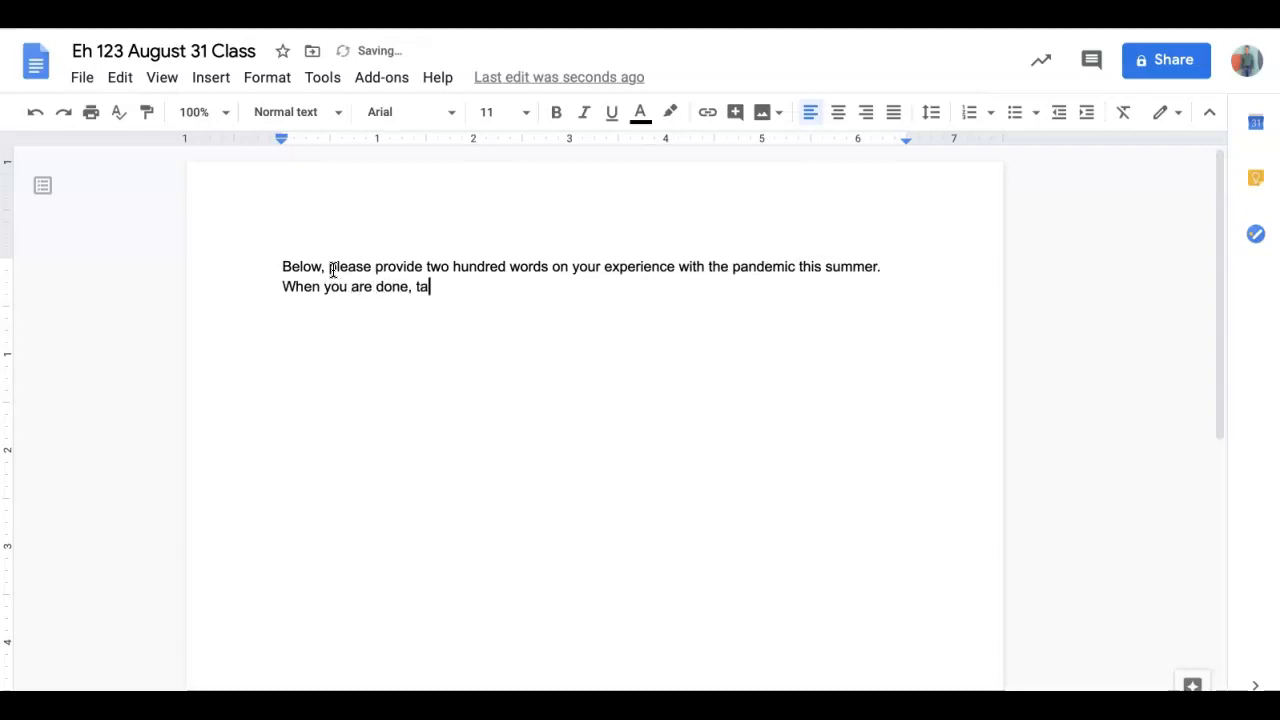
{"action": "type", "text": "ke 50 to 100 wor"}
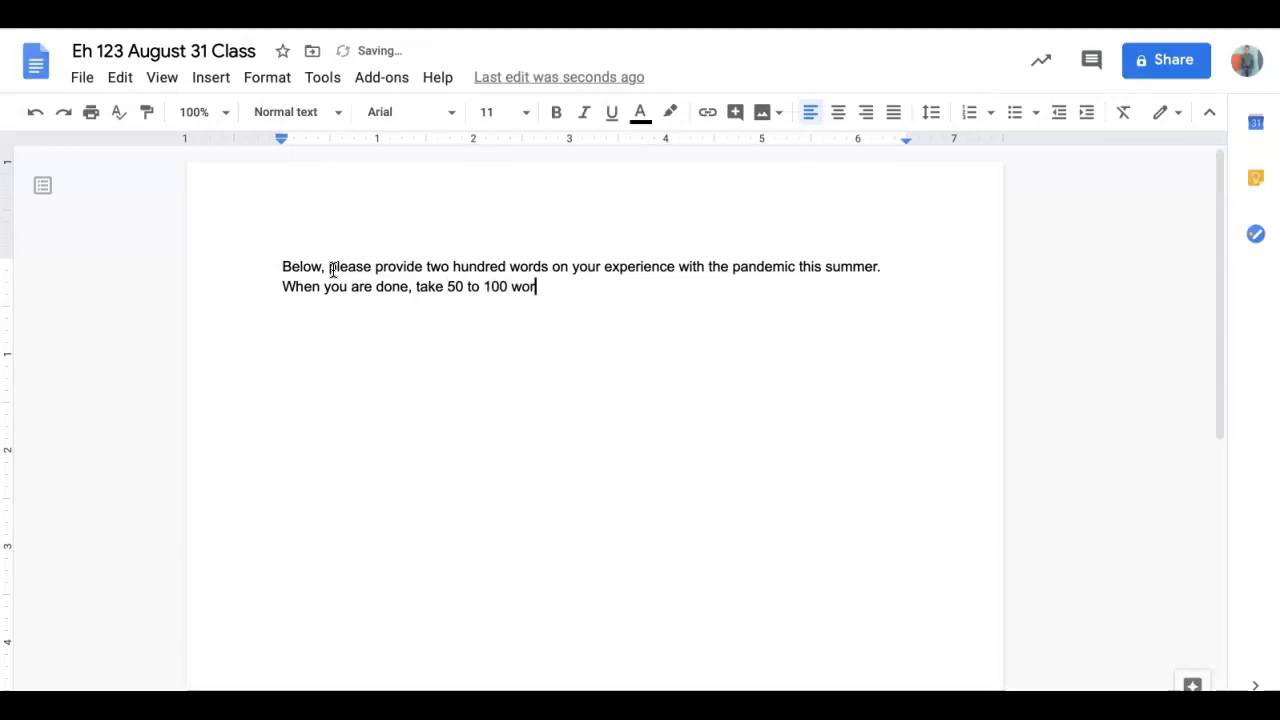
{"action": "type", "text": "ds and comment on one "}
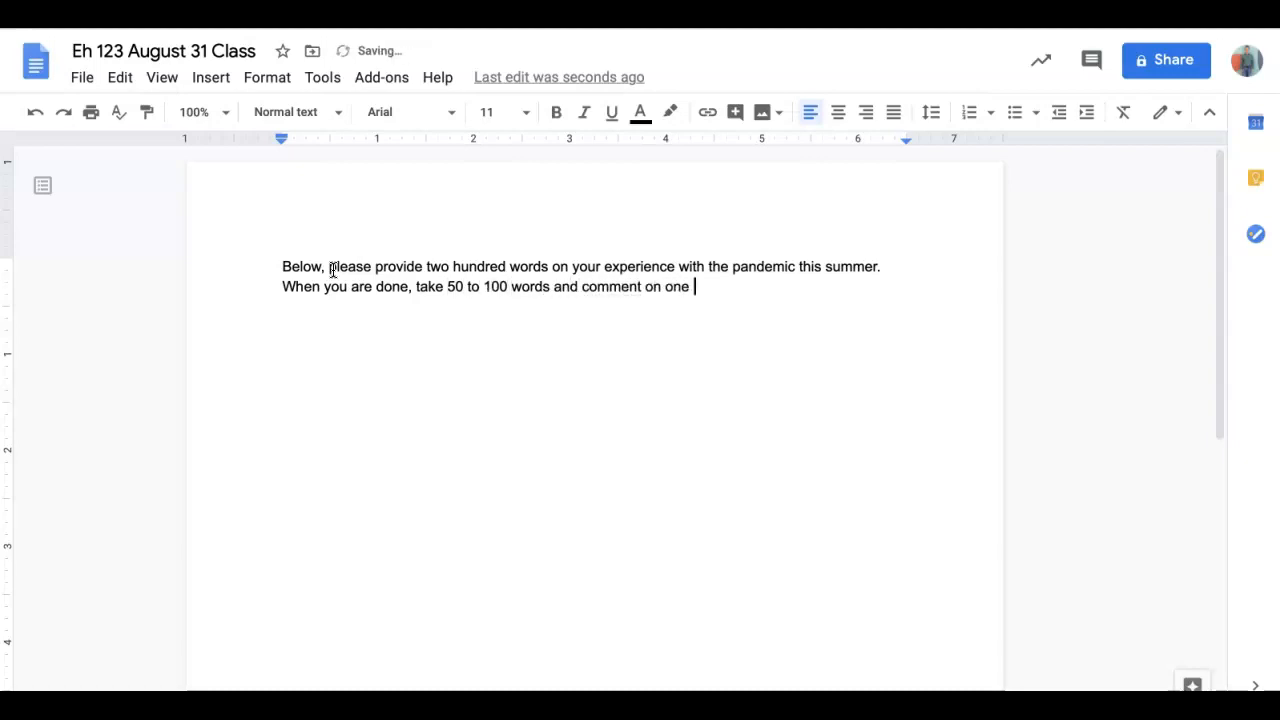
{"action": "type", "text": "of your peer's posts."}
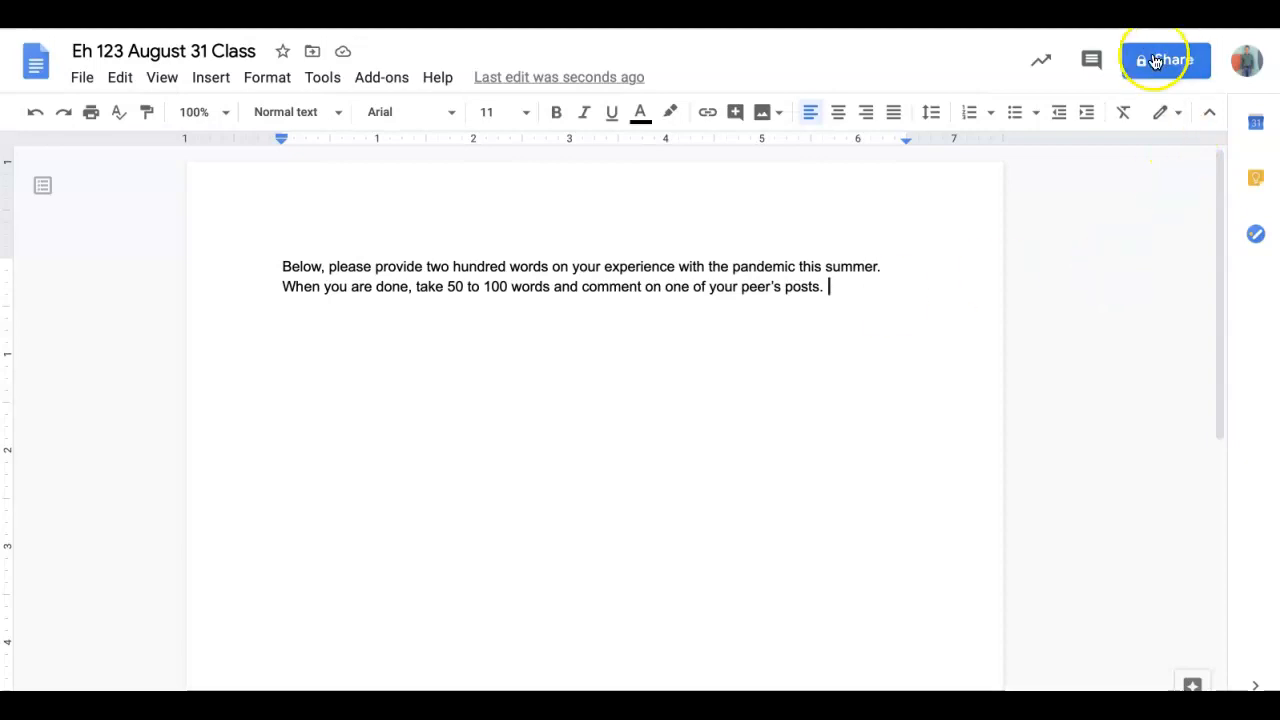
Share the document by link with the Husson University group and give link holders the Editor role
{"action": "left_click", "coordinate": [1188, 62]}
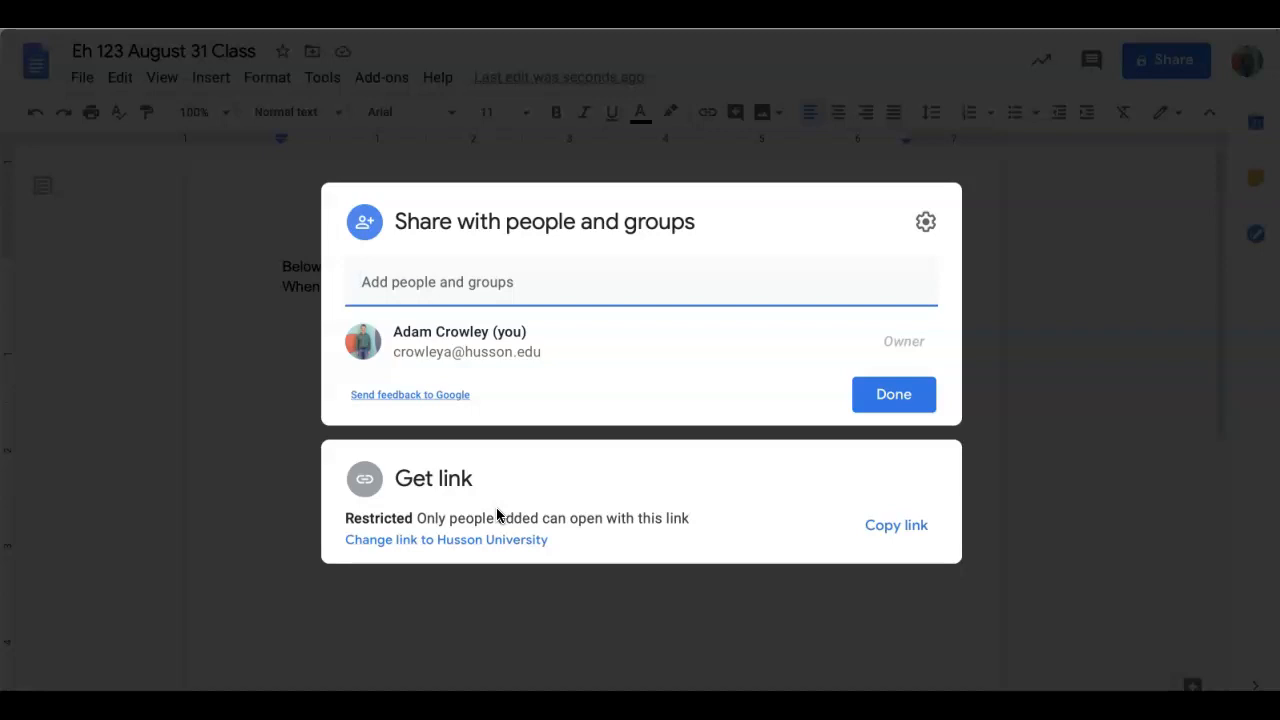
{"action": "left_click", "coordinate": [457, 538]}
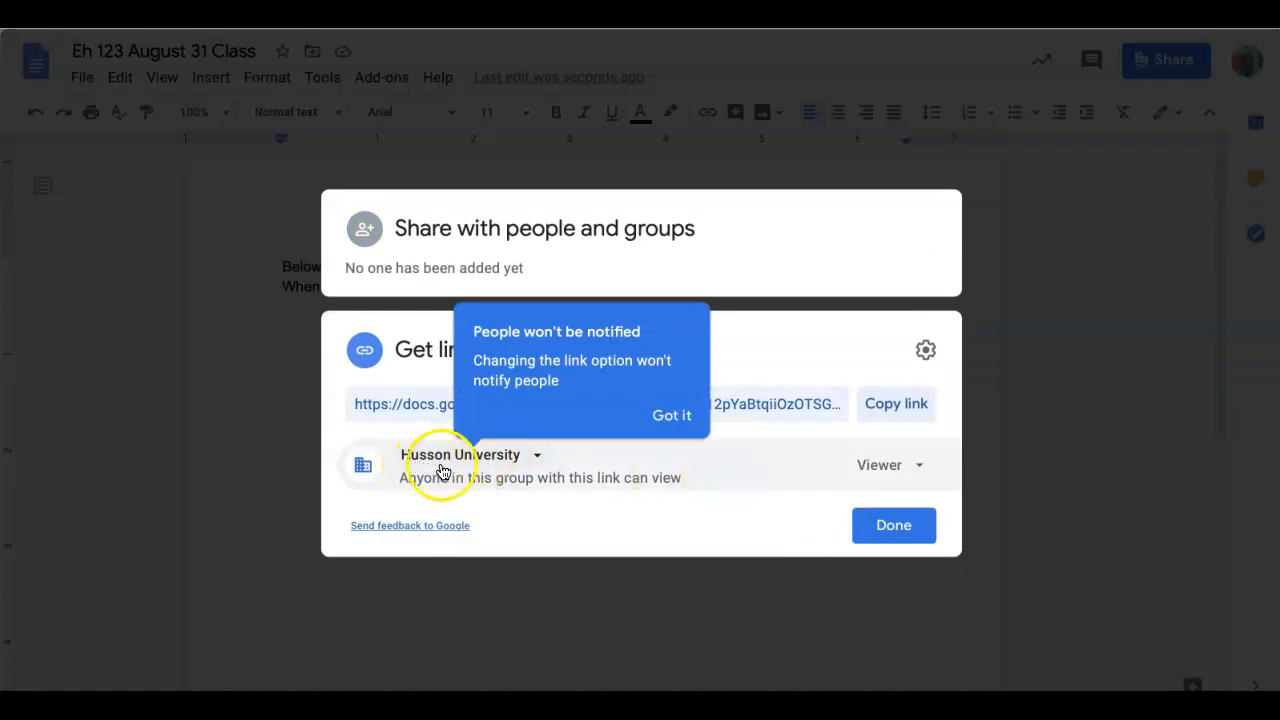
{"action": "left_click", "coordinate": [921, 468]}
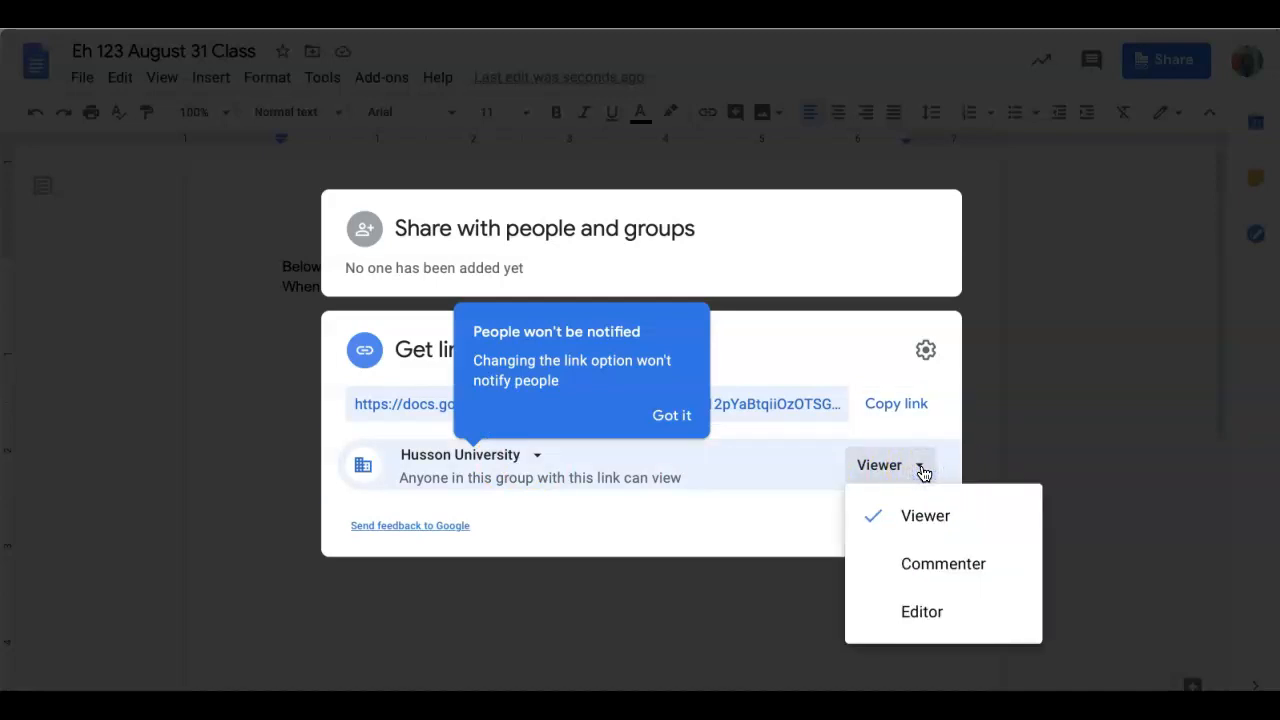
{"action": "left_click", "coordinate": [922, 612]}
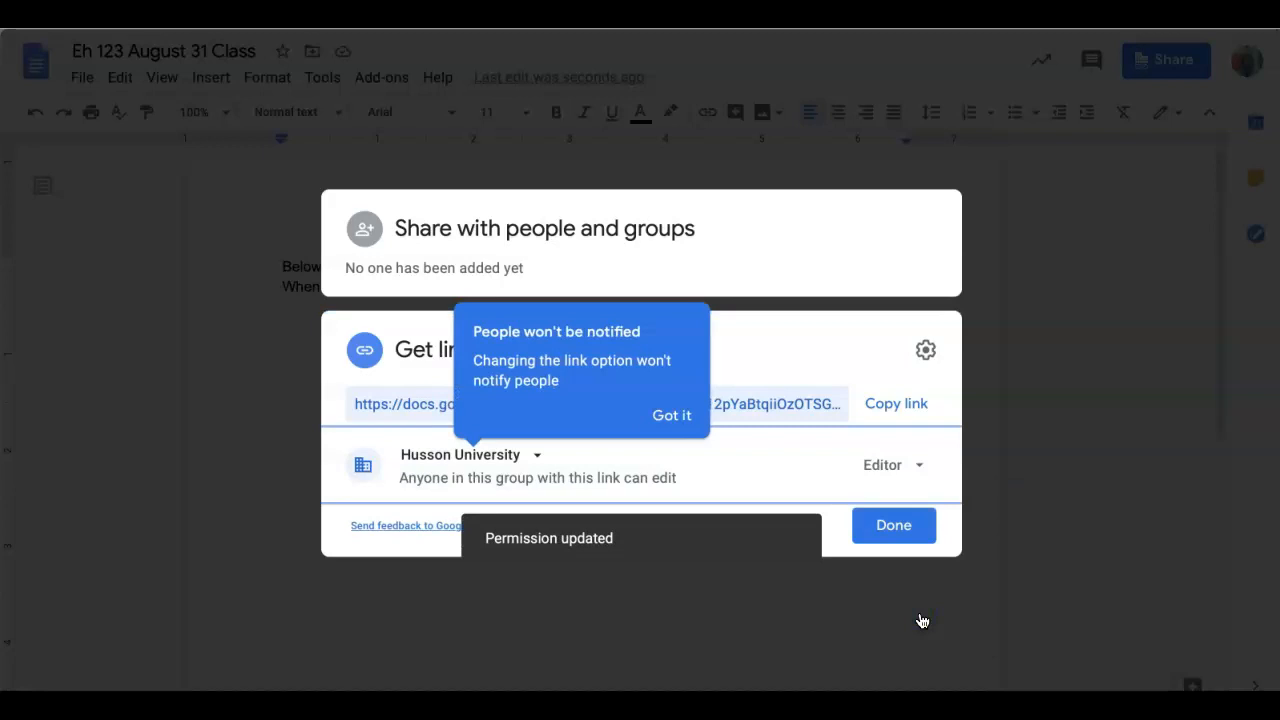
{"action": "left_click", "coordinate": [909, 529]}
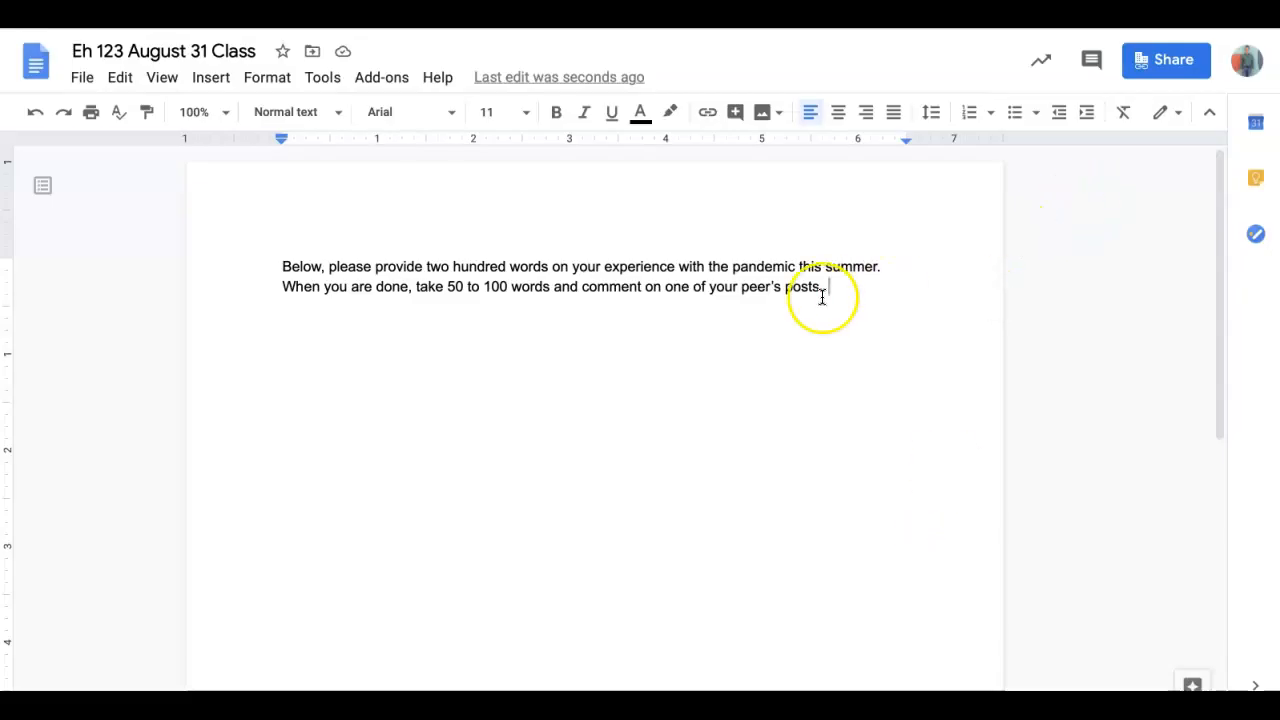
Copy the document's sharing link and paste it below the instructions, leaving one blank line between them
{"action": "left_click", "coordinate": [1171, 63]}
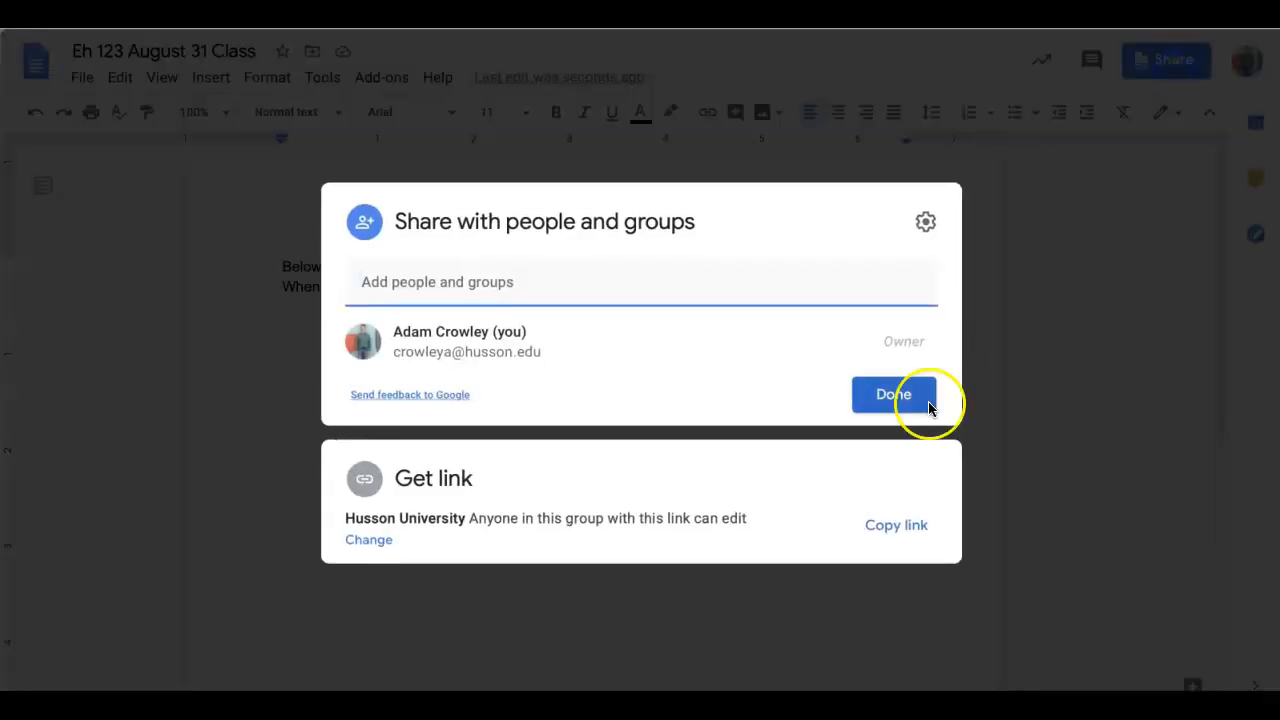
{"action": "left_click", "coordinate": [888, 532]}
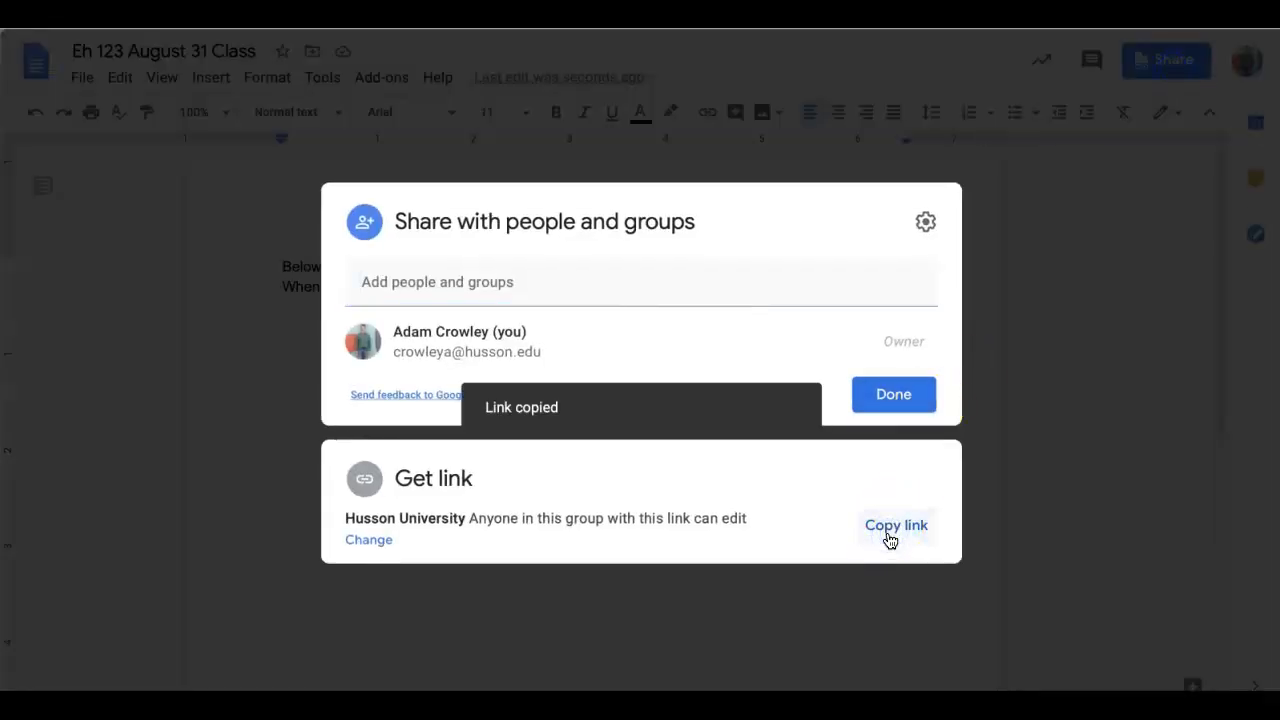
{"action": "left_click", "coordinate": [903, 406]}
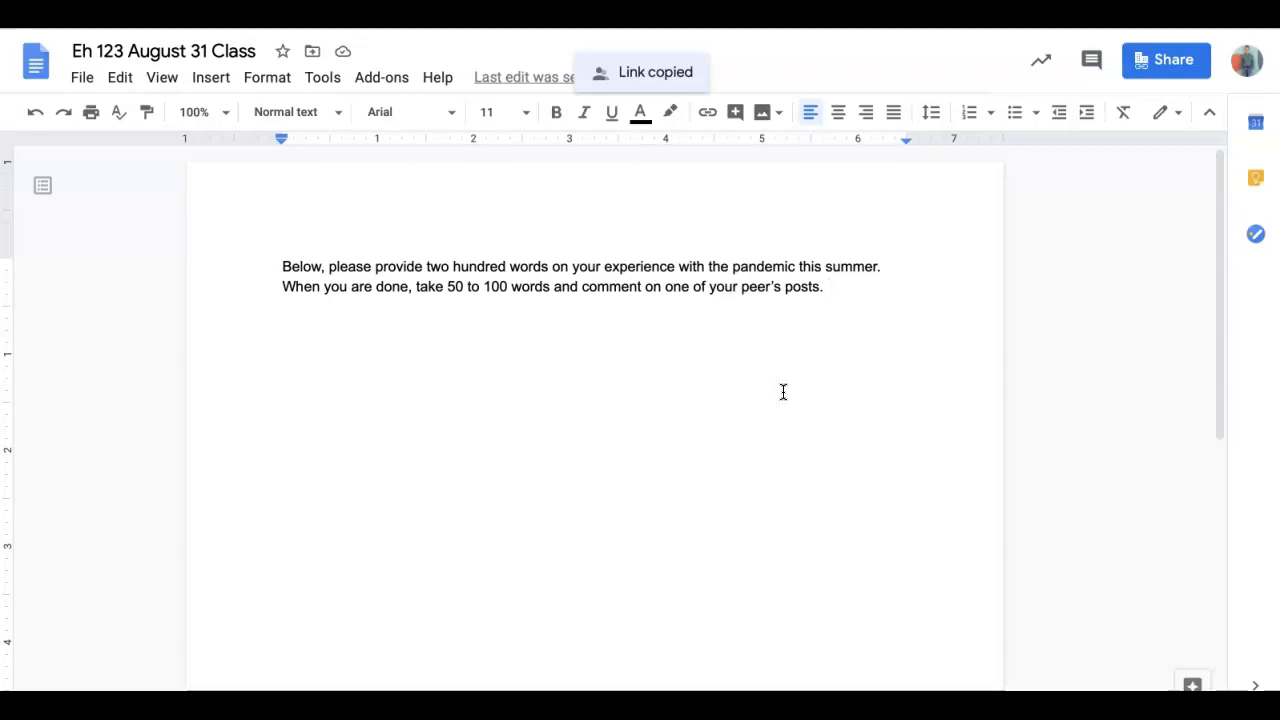
{"action": "key", "text": "Return"}
{"action": "key", "text": "Return"}
{"action": "key", "text": "ctrl+v"}
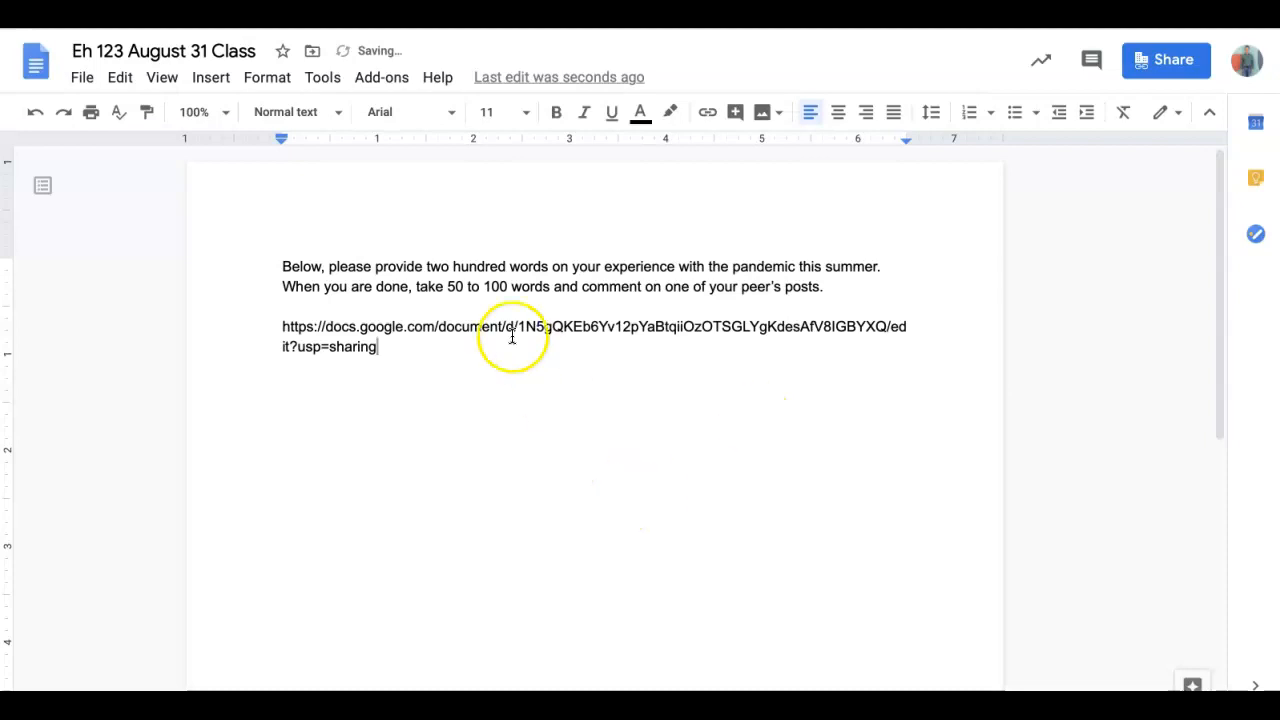